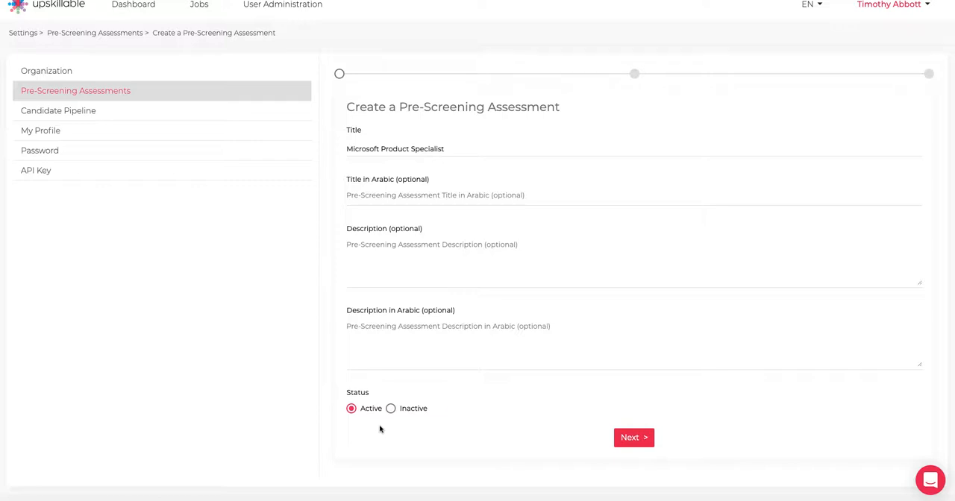
Continue the Microsoft Product Specialist assessment to its questions stage and look through the listed questions, their statuses and response types.
left_click(631, 444)
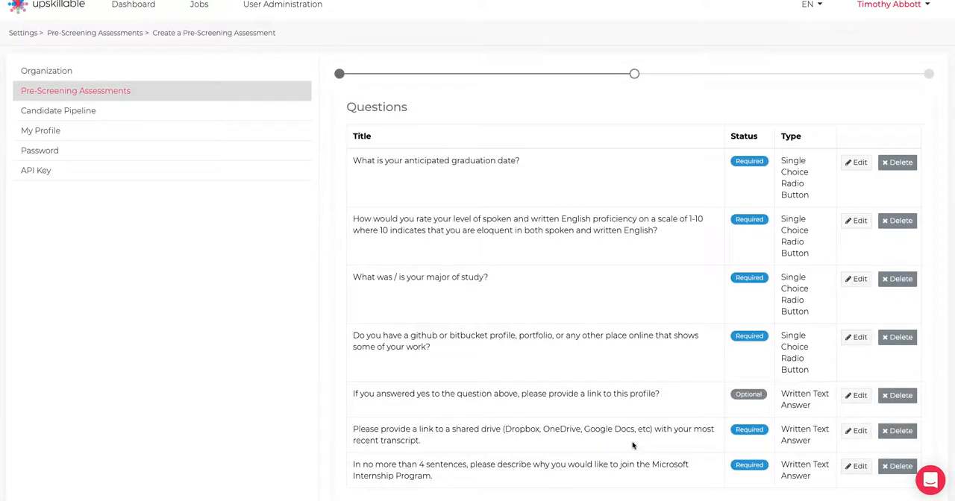
scroll(633, 445, "down", 1)
scroll(632, 445, "up", 1)
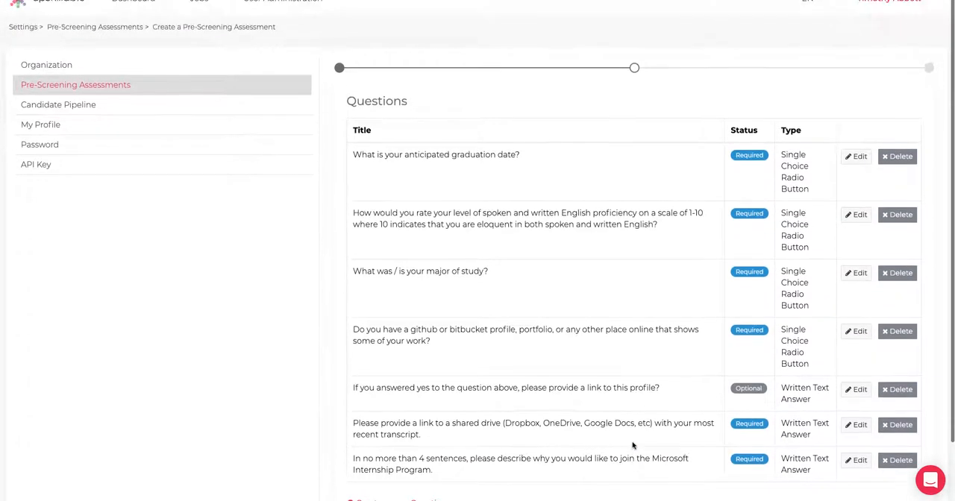
scroll(632, 445, "down", 1)
scroll(632, 445, "down", 1)
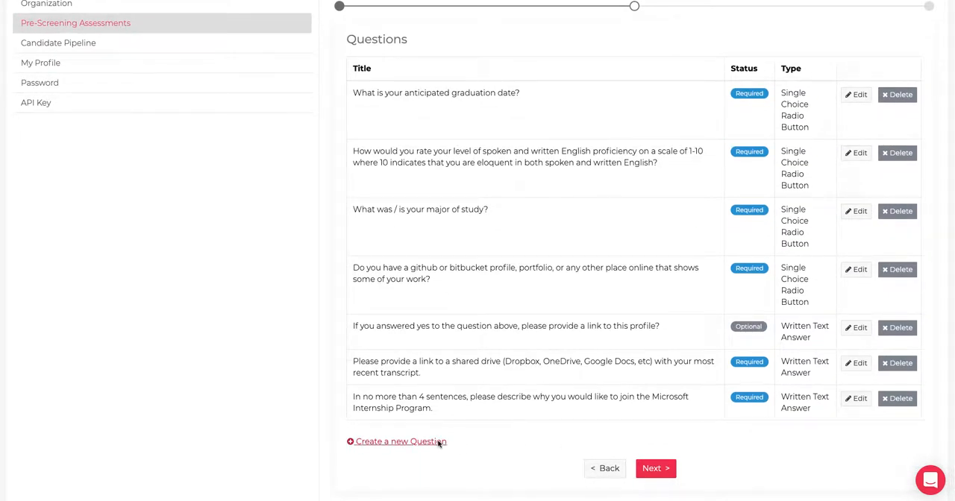
scroll(517, 390, "up", 1)
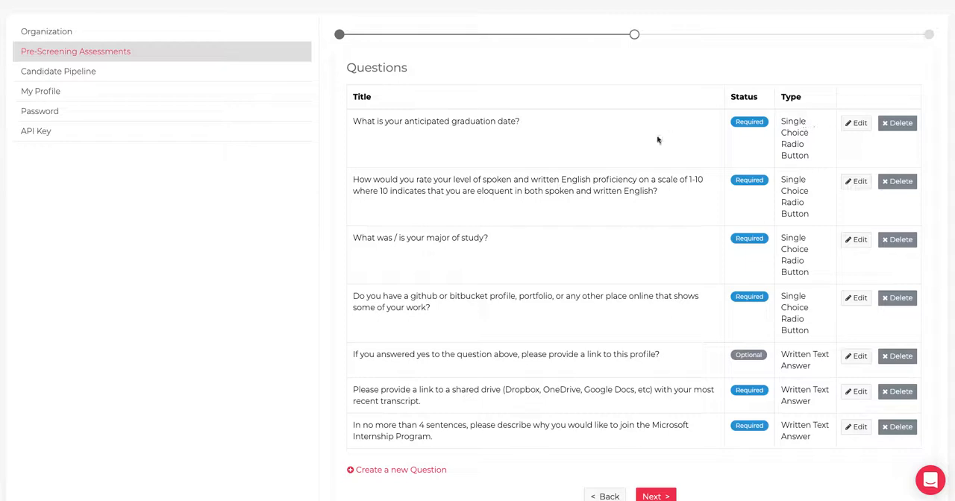
scroll(534, 155, "down", 1)
scroll(533, 156, "up", 1)
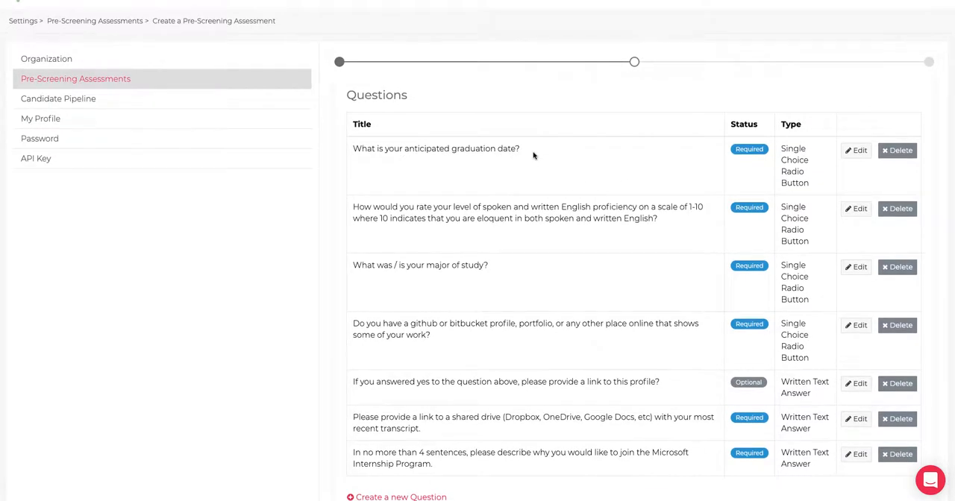
scroll(533, 155, "down", 1)
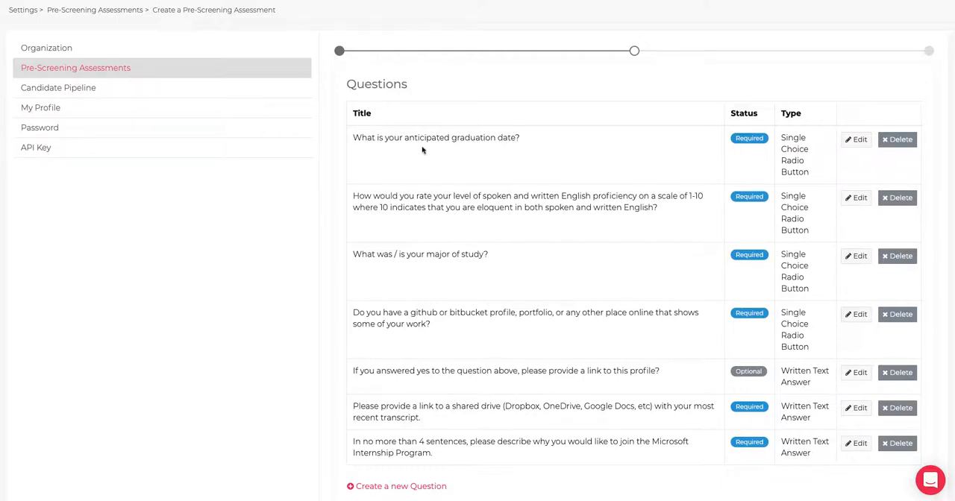
Inspect the answers and assess-or-disqualify settings of the graduation date and English proficiency questions, saving each question.
left_click(860, 140)
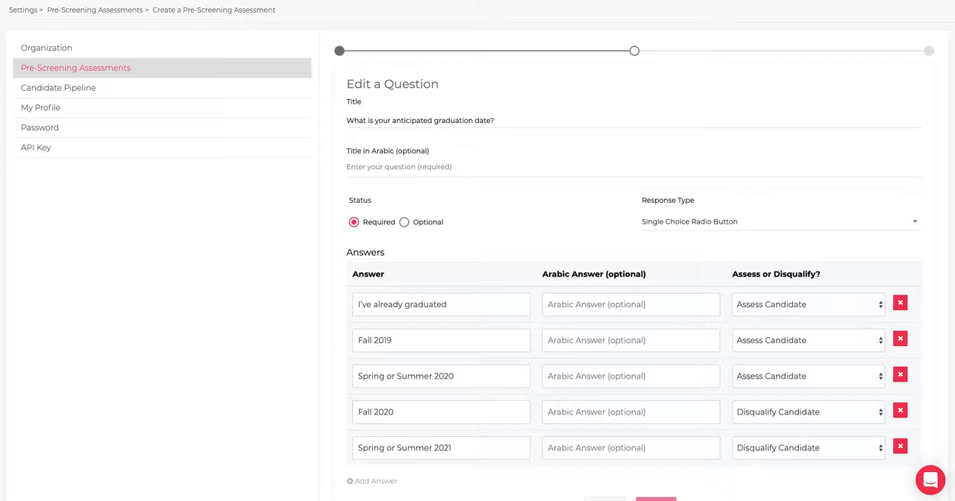
left_click(655, 500)
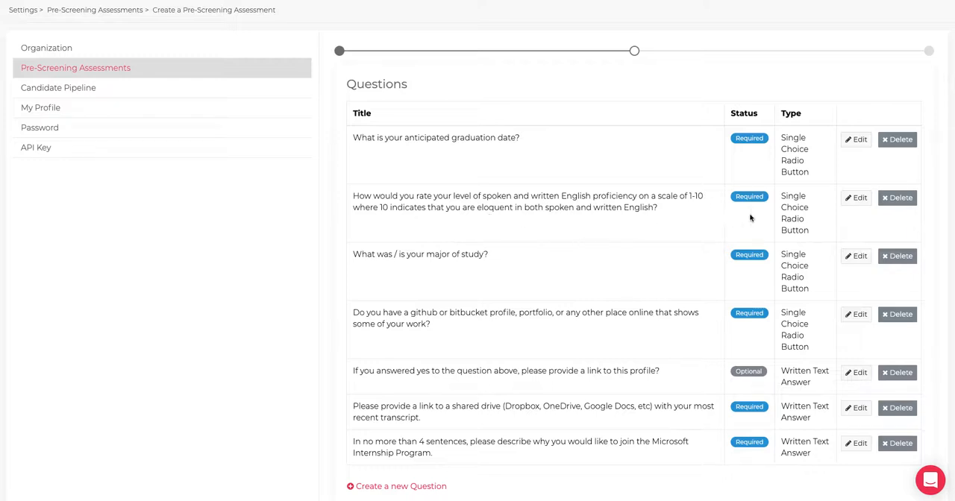
left_click(856, 199)
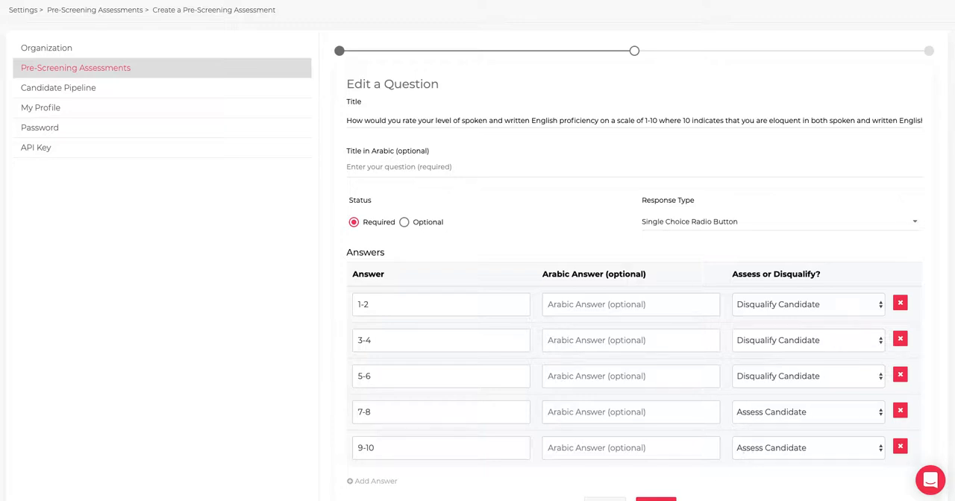
left_click(656, 499)
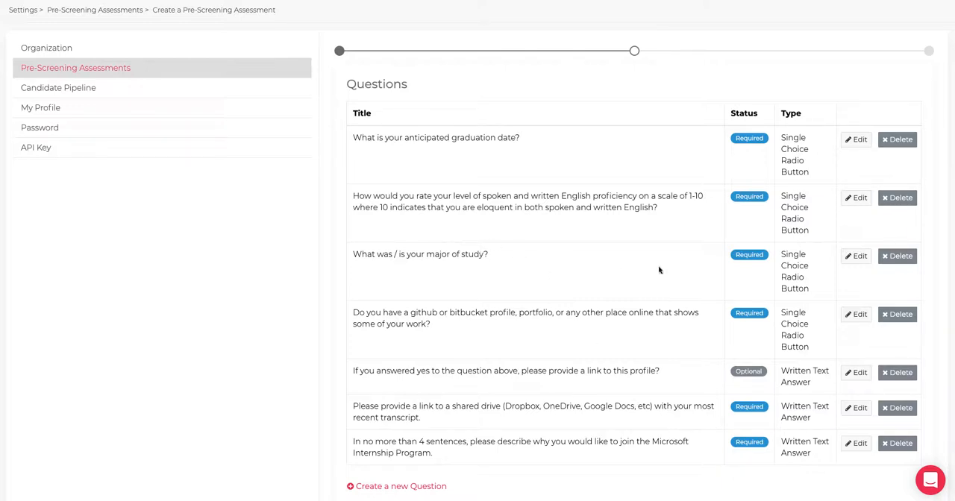
Inspect the major of study question's answers and their assess-or-disqualify settings, and save the question.
left_click(858, 256)
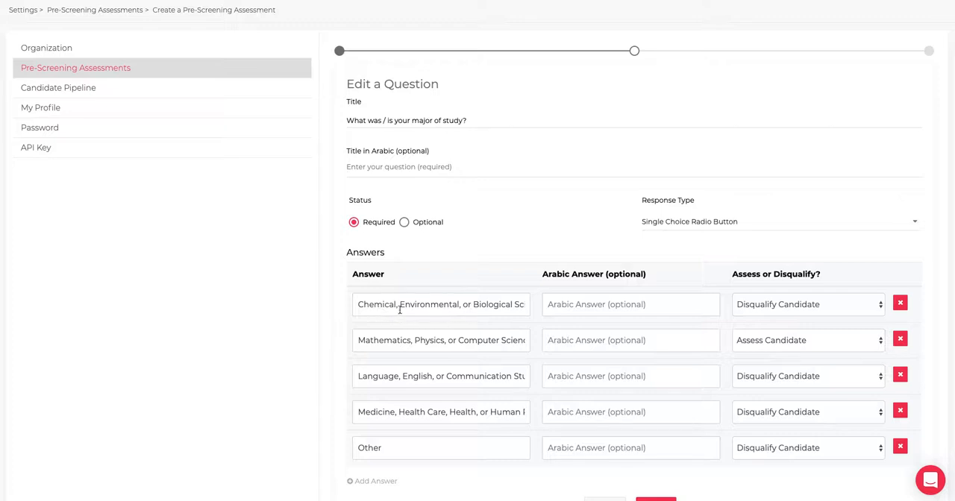
left_click(476, 305)
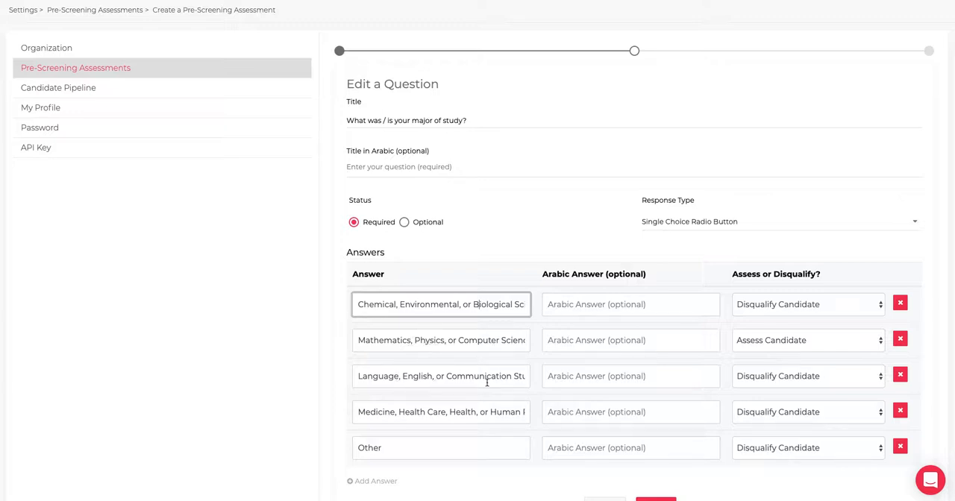
left_click(508, 418)
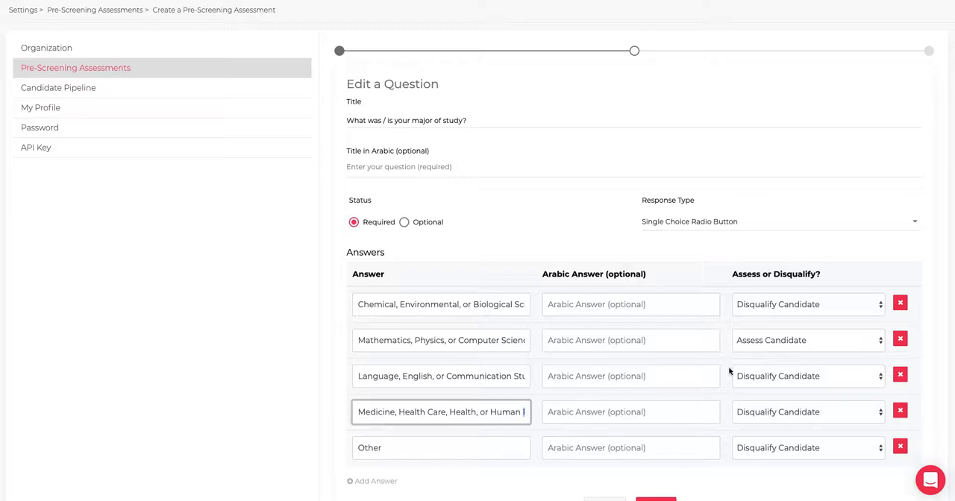
triple_click(464, 340)
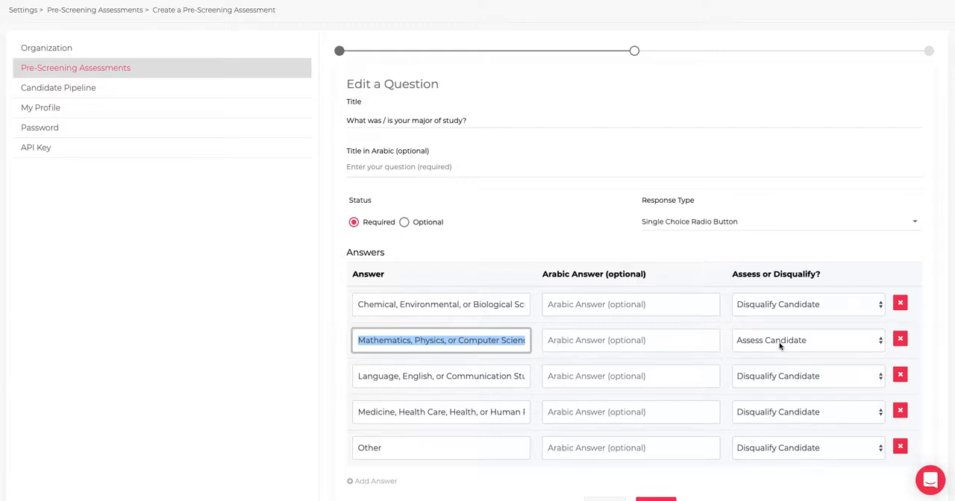
left_click(661, 498)
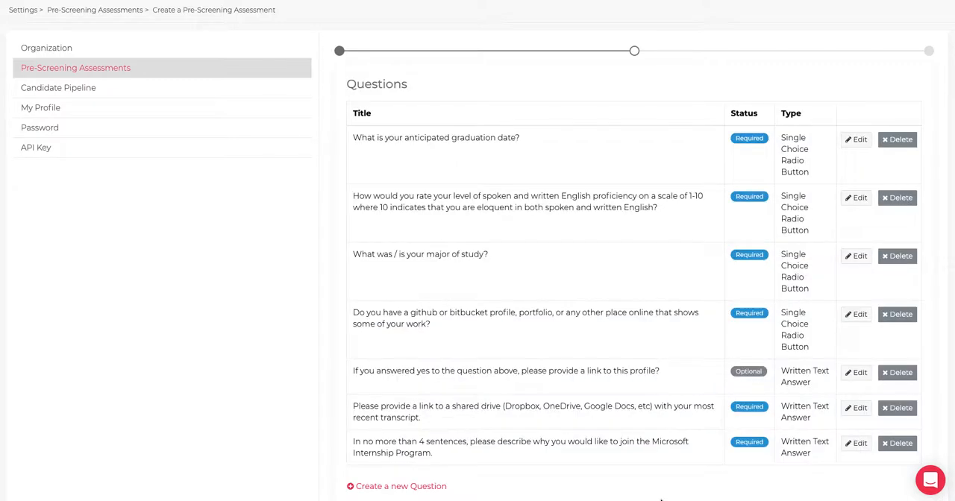
Inspect the settings of the github or bitbucket profile question and its follow-up profile link question, saving each question.
scroll(543, 317, "down", 1)
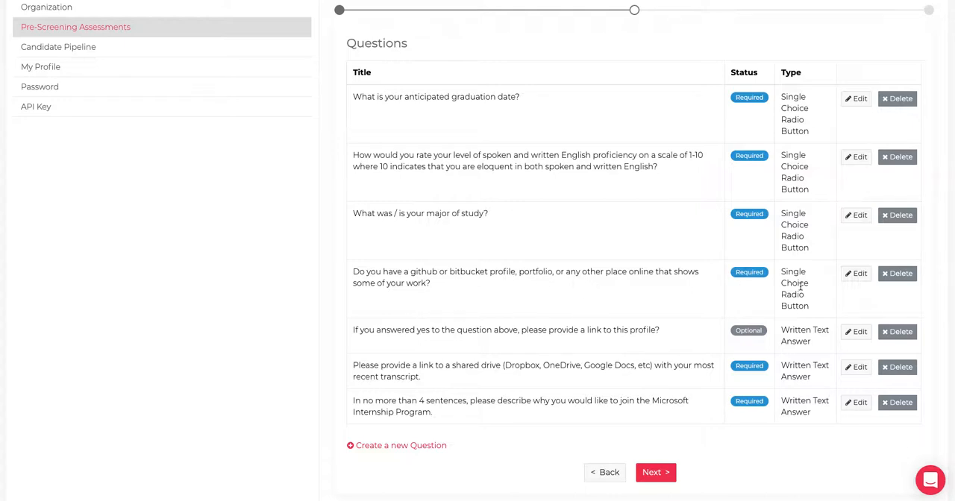
left_click(855, 274)
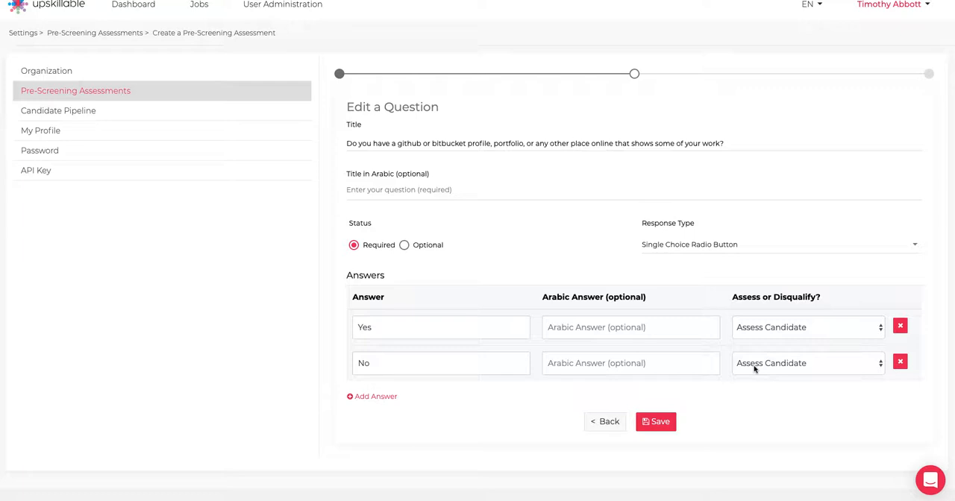
left_click(663, 422)
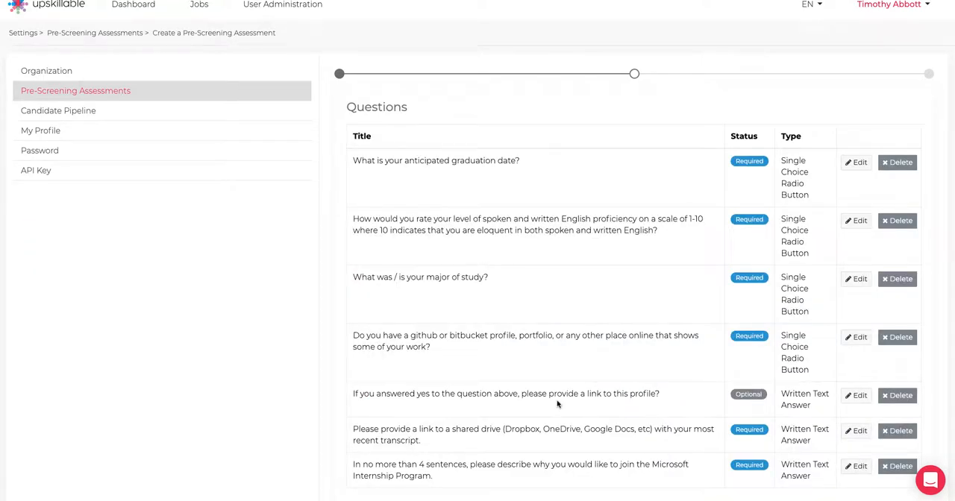
scroll(556, 406, "down", 1)
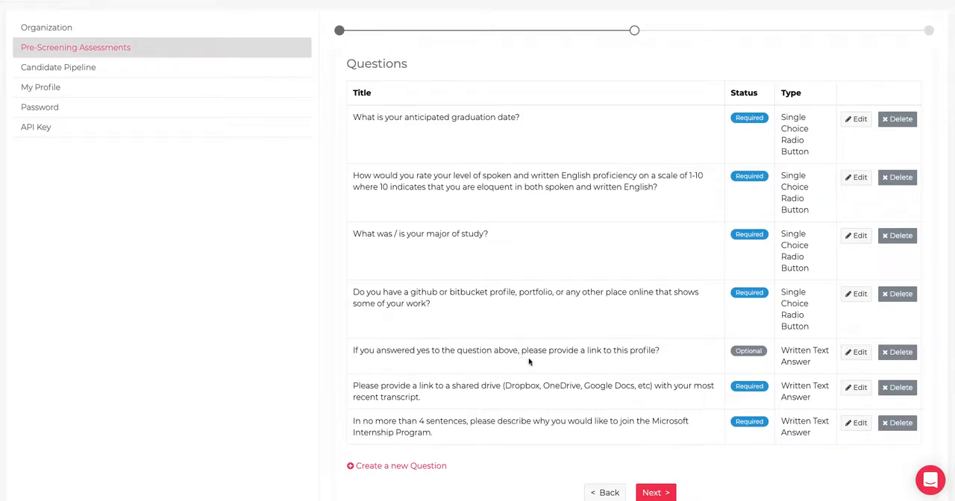
left_click(856, 356)
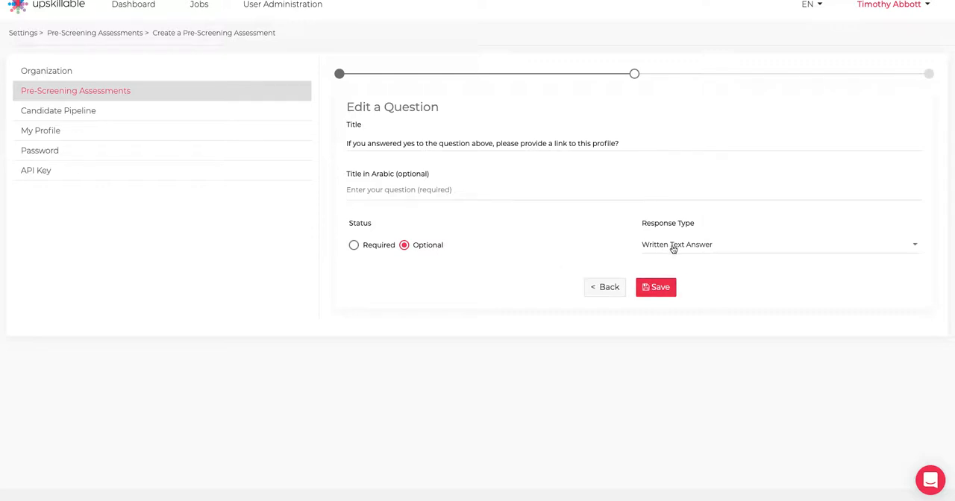
left_click(656, 288)
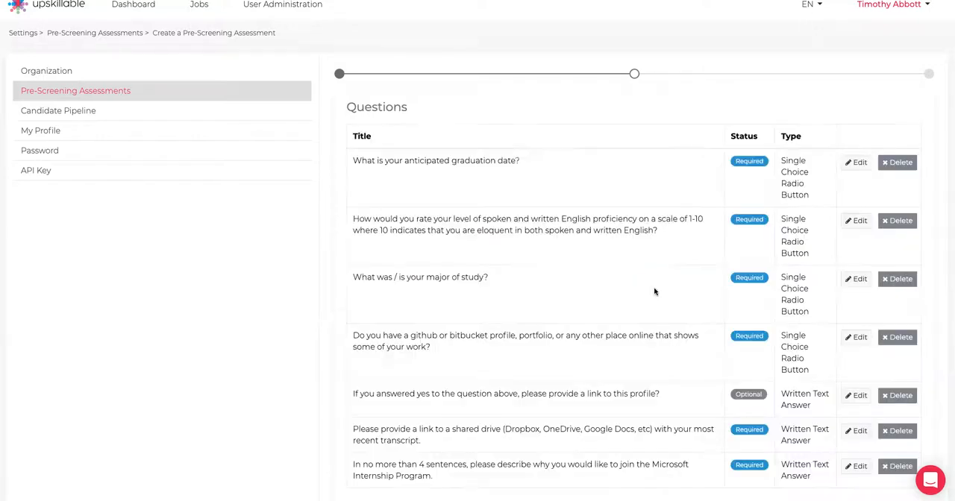
Inspect the transcript link question and its available response types, and save it with Written Text Answer kept.
scroll(657, 358, "down", 2)
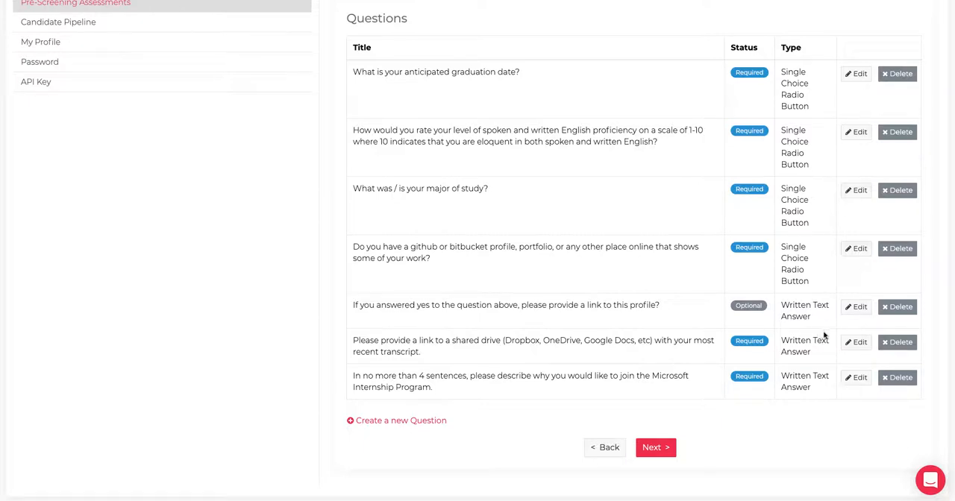
left_click(857, 343)
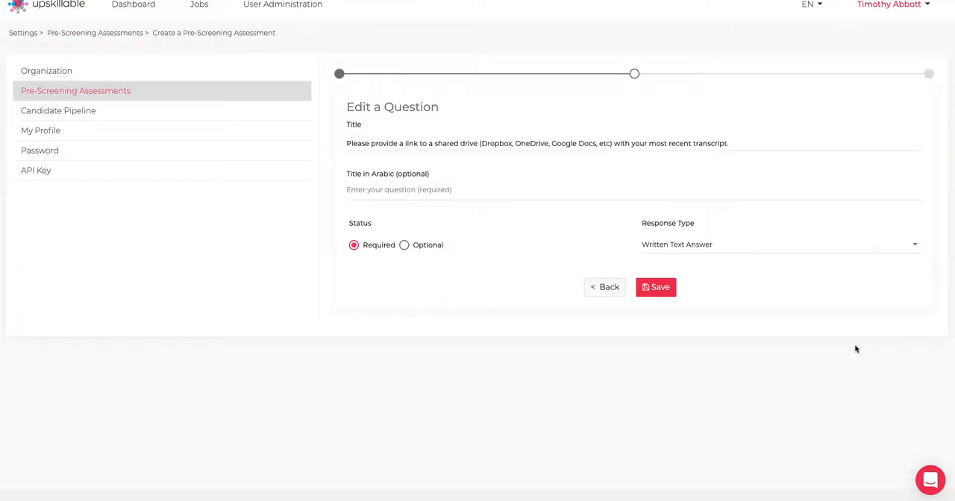
left_click(698, 246)
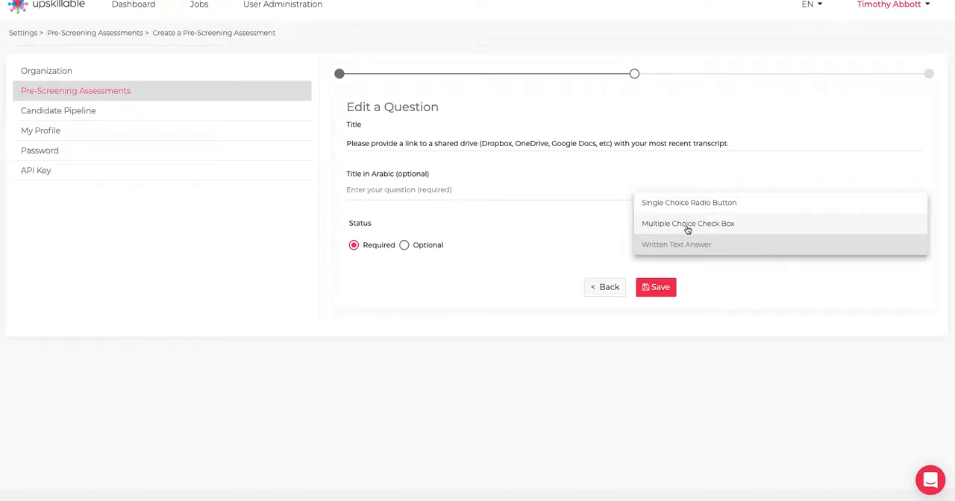
left_click(661, 294)
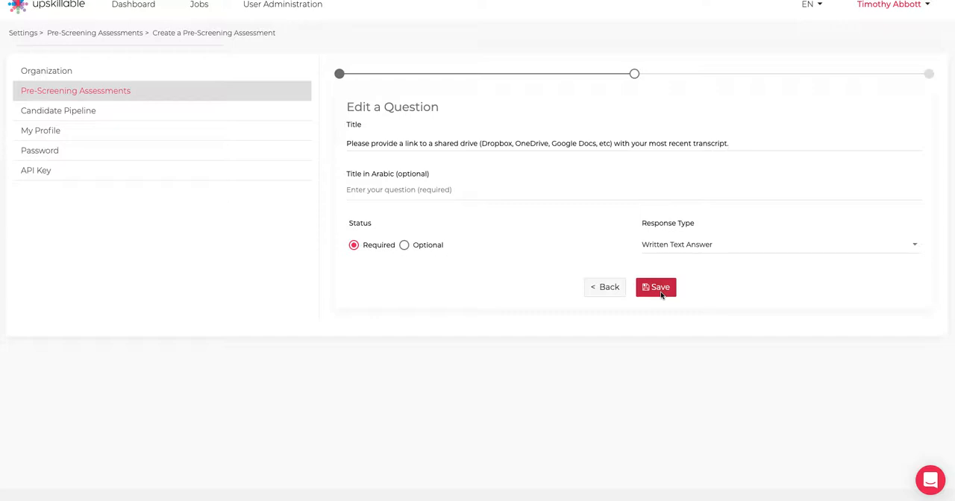
left_click(661, 294)
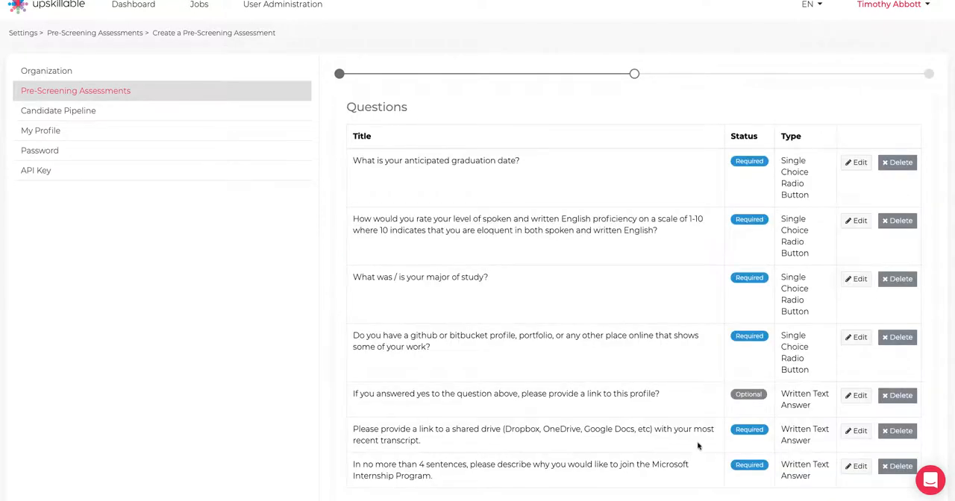
Inspect the status and response type of the question about joining the Microsoft Internship Program, and save the question.
scroll(697, 446, "down", 1)
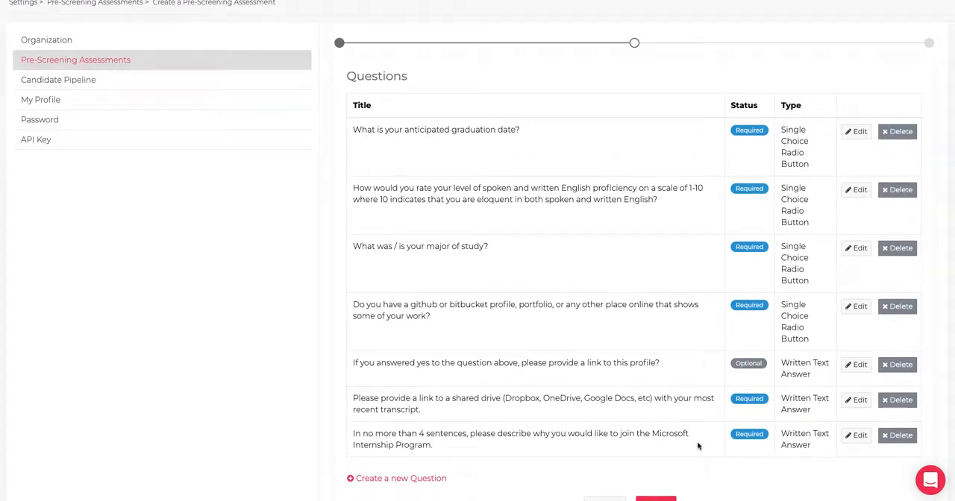
scroll(697, 446, "down", 1)
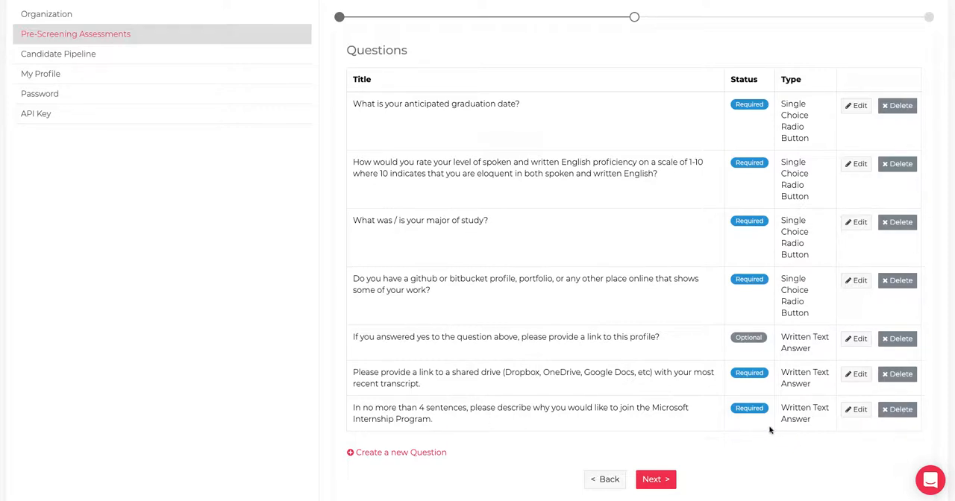
left_click(860, 410)
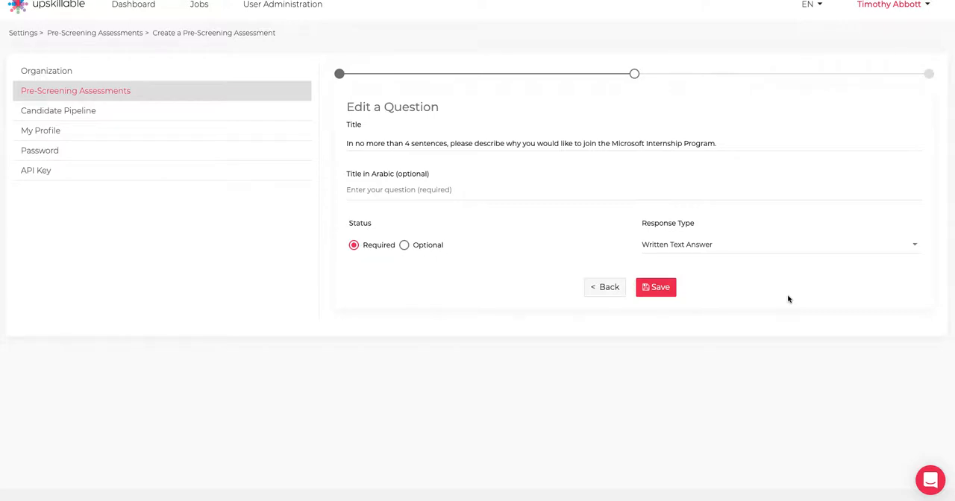
left_click(656, 287)
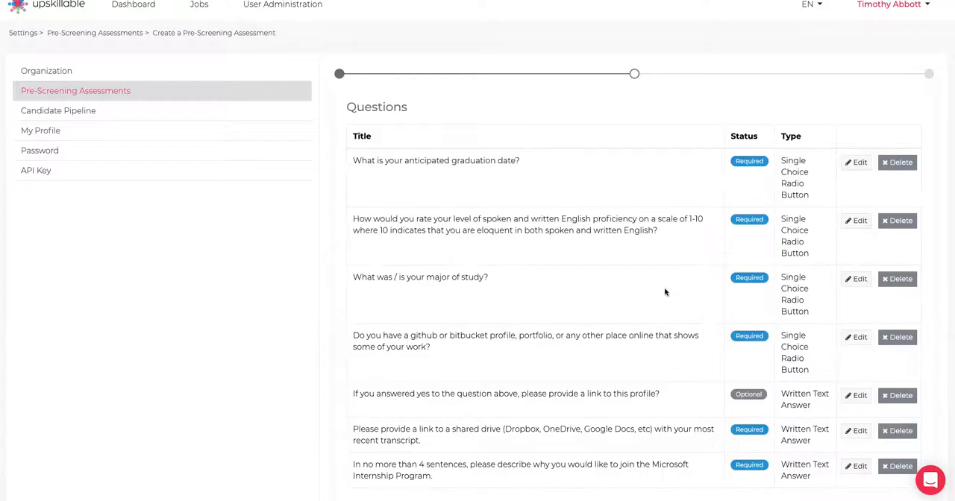
Advance to the final review of the Microsoft Product Specialist assessment, check its questions and save the assessment.
scroll(664, 292, "down", 1)
scroll(665, 293, "up", 1)
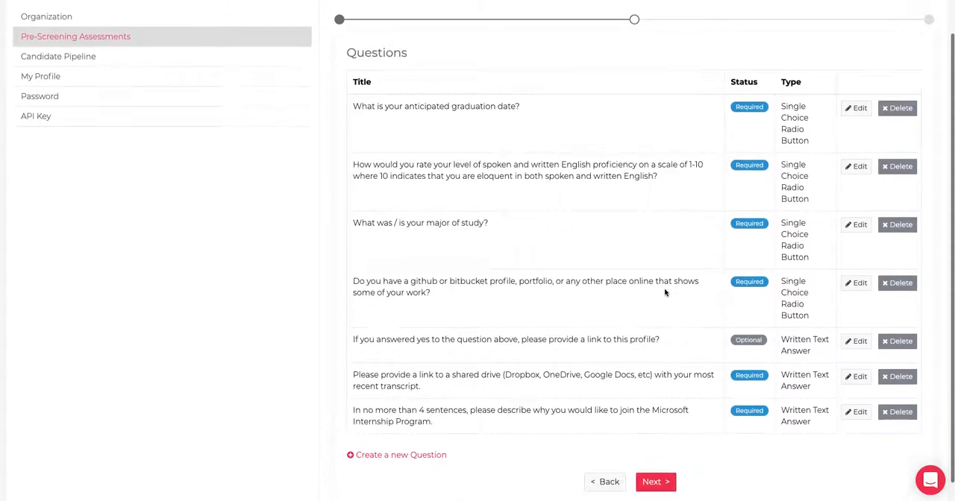
scroll(664, 292, "down", 2)
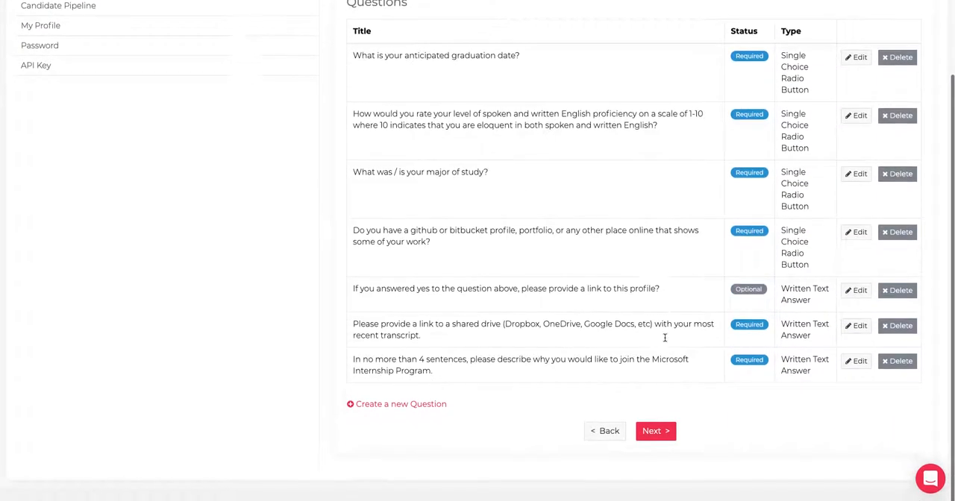
left_click(658, 434)
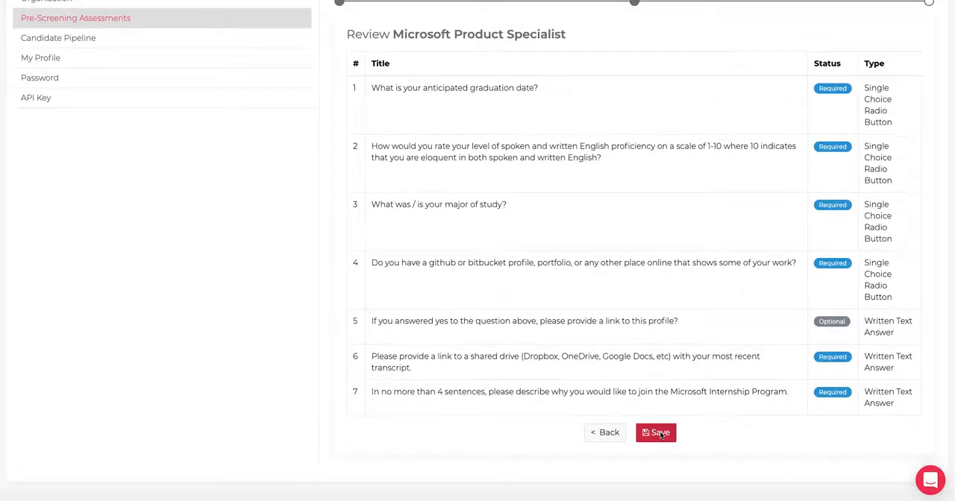
scroll(660, 432, "up", 2)
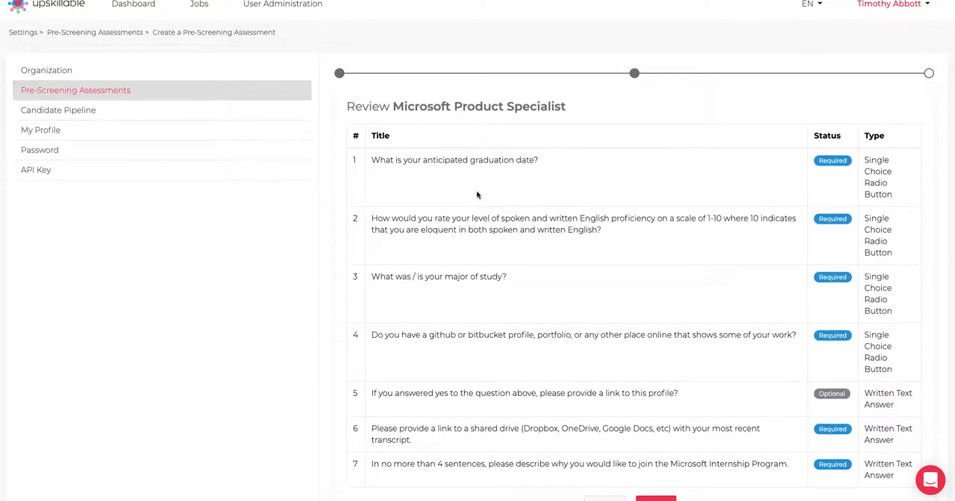
scroll(477, 194, "down", 2)
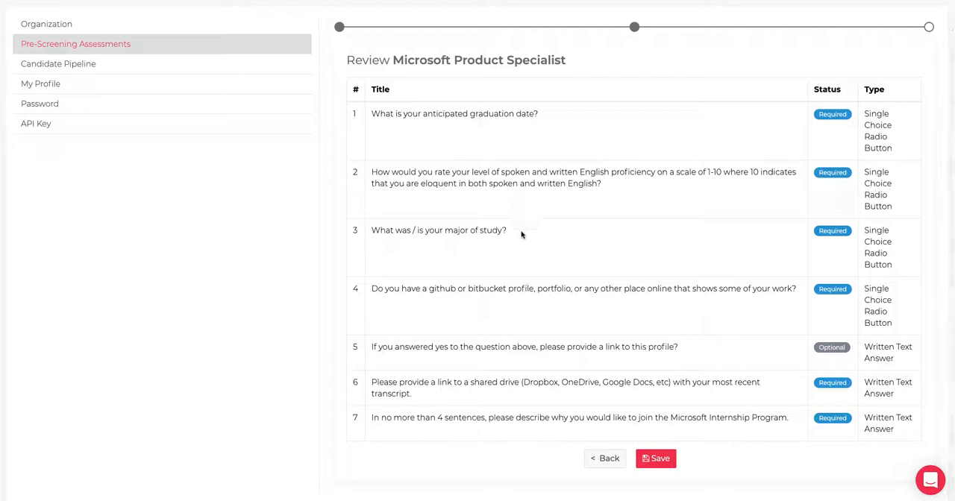
left_click(648, 461)
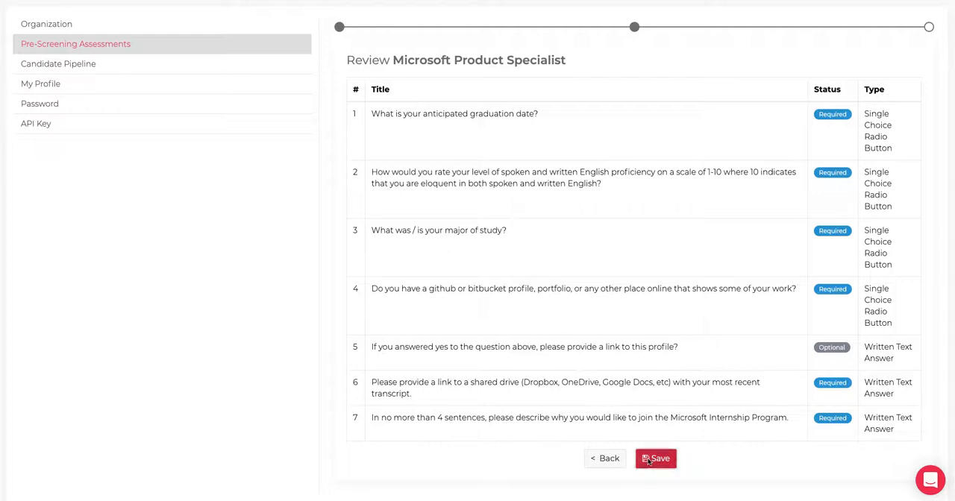